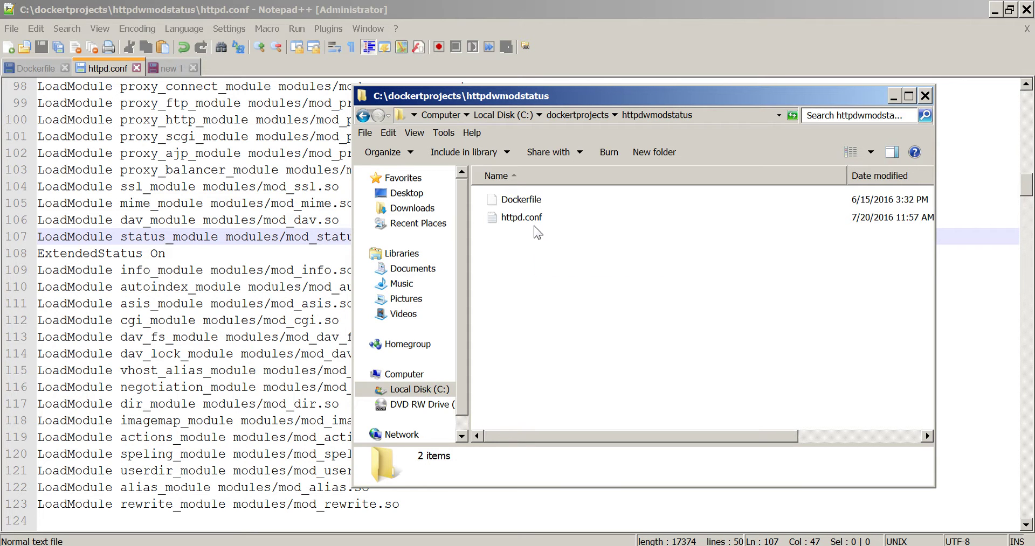
Step: Review the status_module, ExtendedStatus On and info_module lines in httpd.conf, and the FROM and COPY instructions in the Dockerfile
click(599, 30)
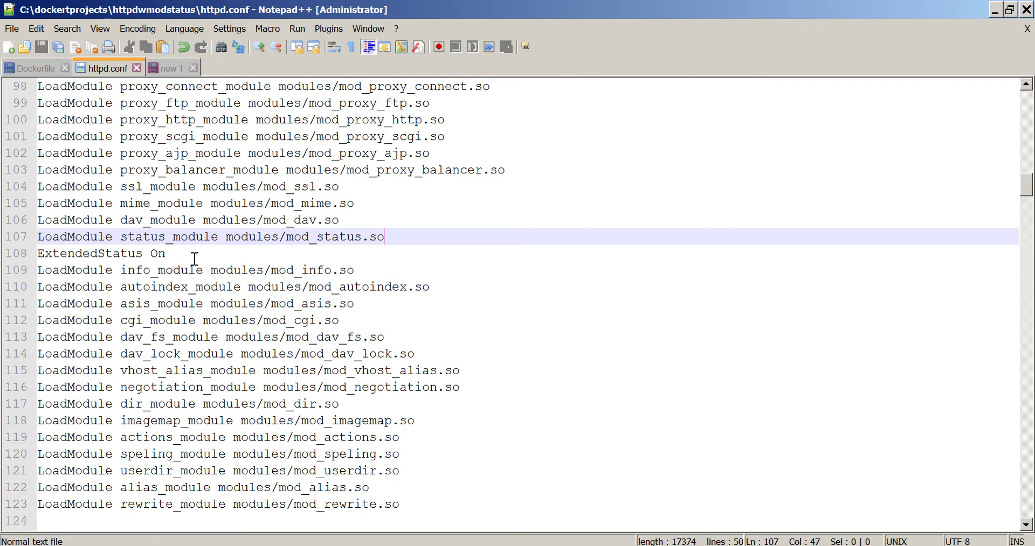
drag(193, 258, 29, 236)
shift+click(356, 271)
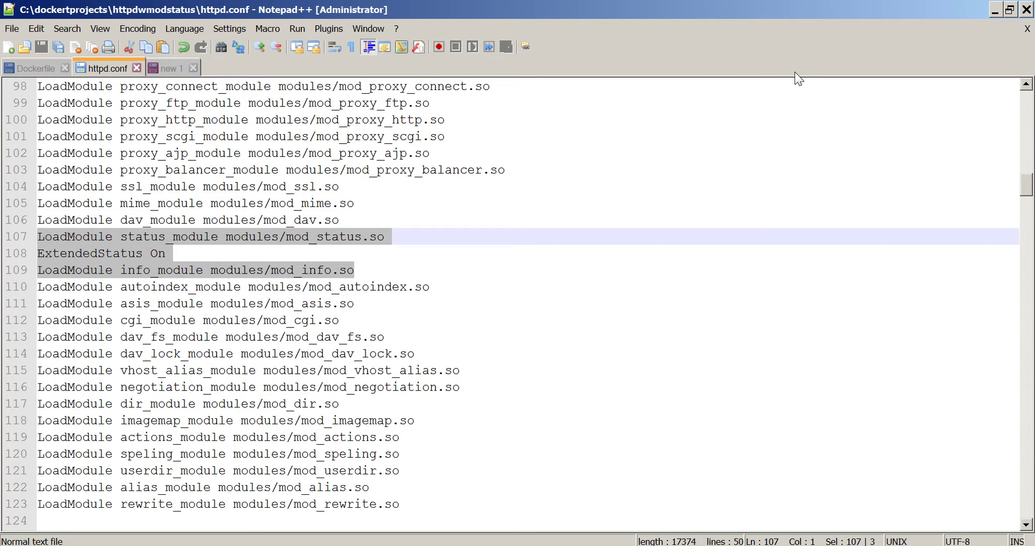
click(36, 68)
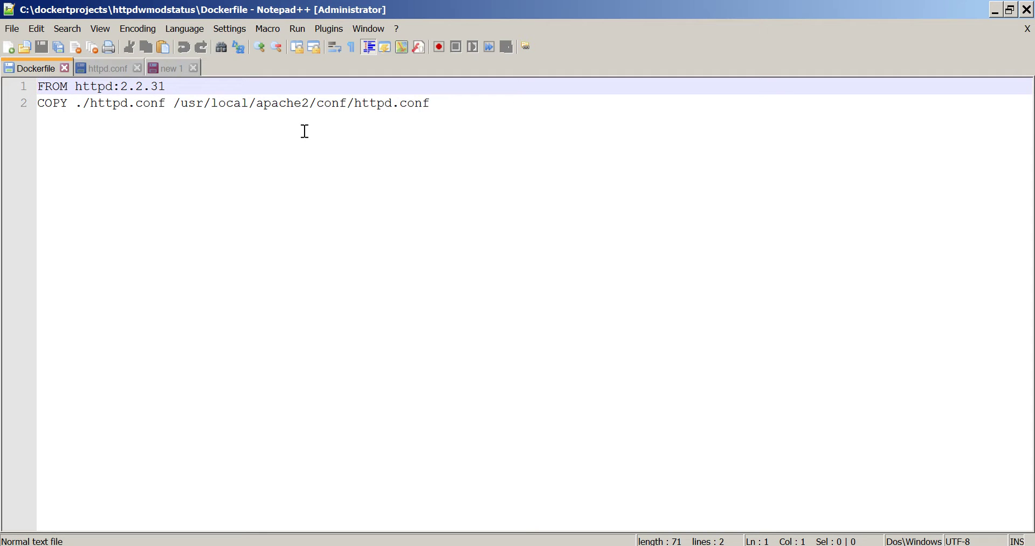
drag(183, 86, 37, 85)
drag(431, 103, 175, 99)
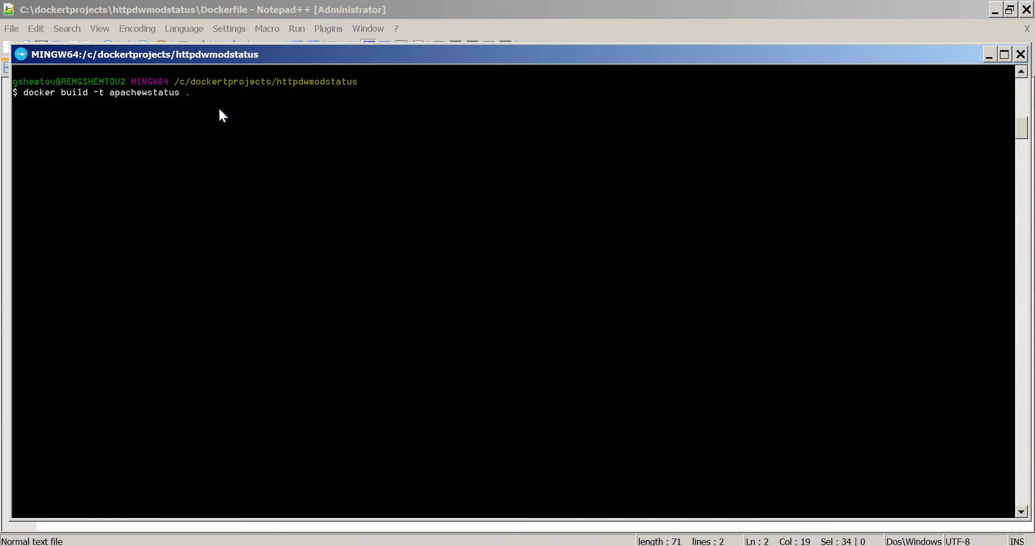
Step: In the Docker terminal, build image apachewstatus from the current directory and run it detached as apache1, mapping port 81 to 80
key(Return)
text(docker run -d -p 81:80 --name apache1 apachewstatus)
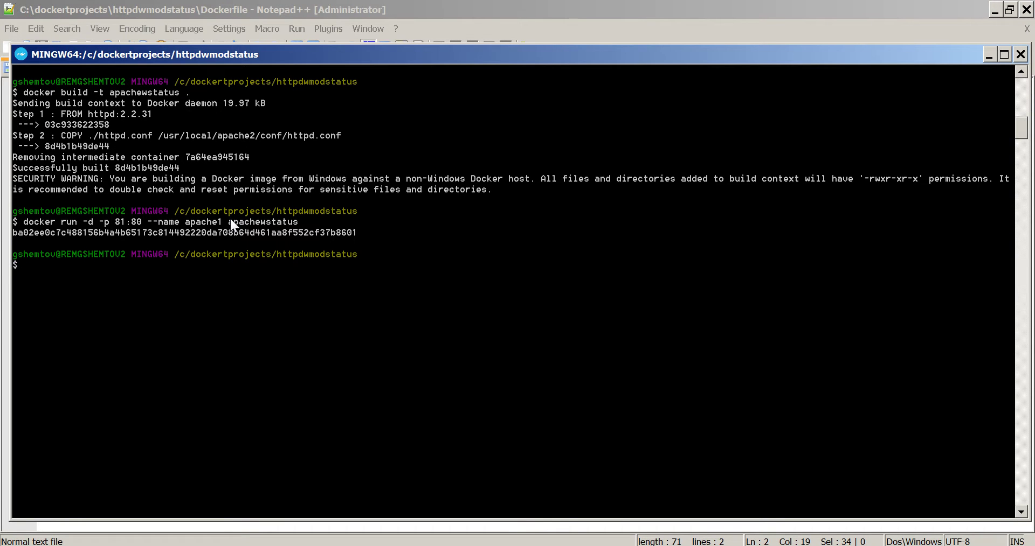
Step: Run detached containers apache2, apache3 and apache4 from apachewstatus, mapping host ports 82, 83 and 84 respectively to container port 80
text(docker run -d -p 82:80 --name apache2 apachewstatus)
text(docker run -d -p 83:80 --name apache3 apachewstatus)
key(Return)
text(docker run -d -p 84:80 --name apache4 apachewstatus)
key(Return)
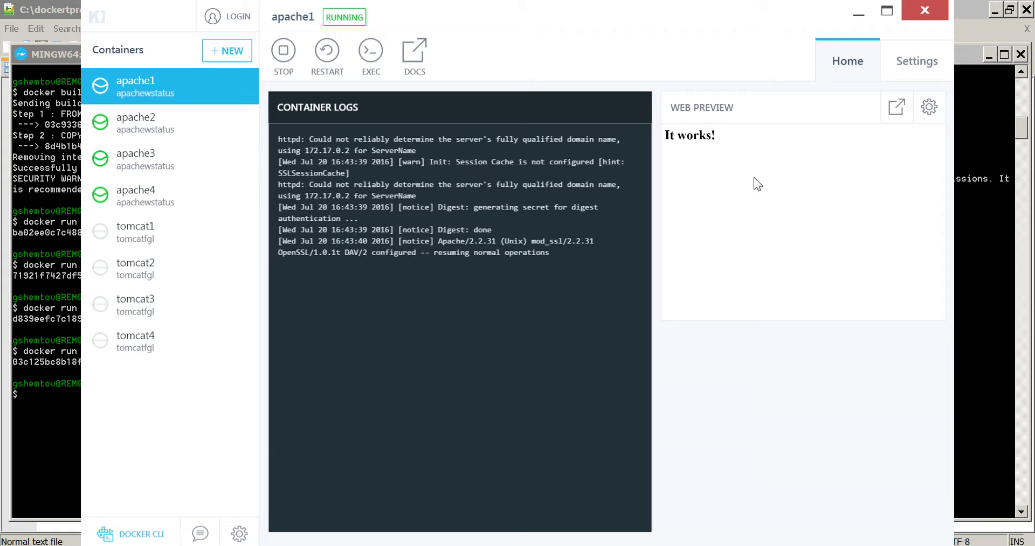
Step: In Kitematic, inspect the Apache containers and check the port settings of apache4 and apache1
click(131, 121)
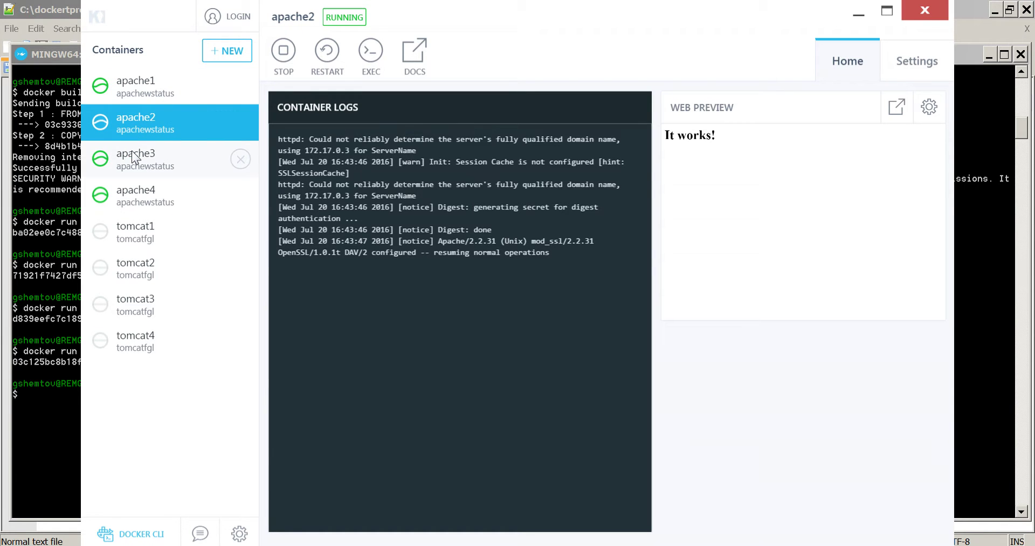
click(135, 195)
click(910, 56)
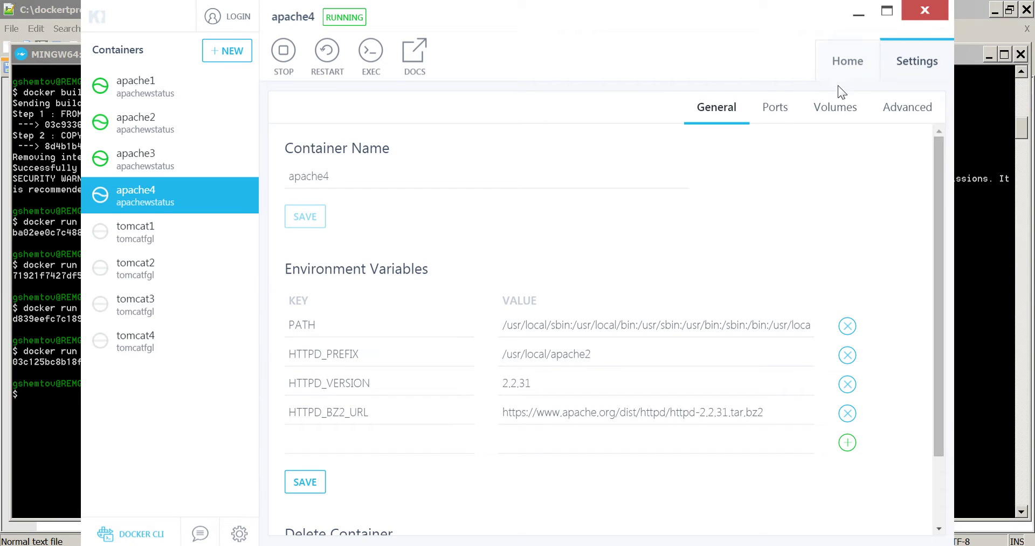
click(776, 111)
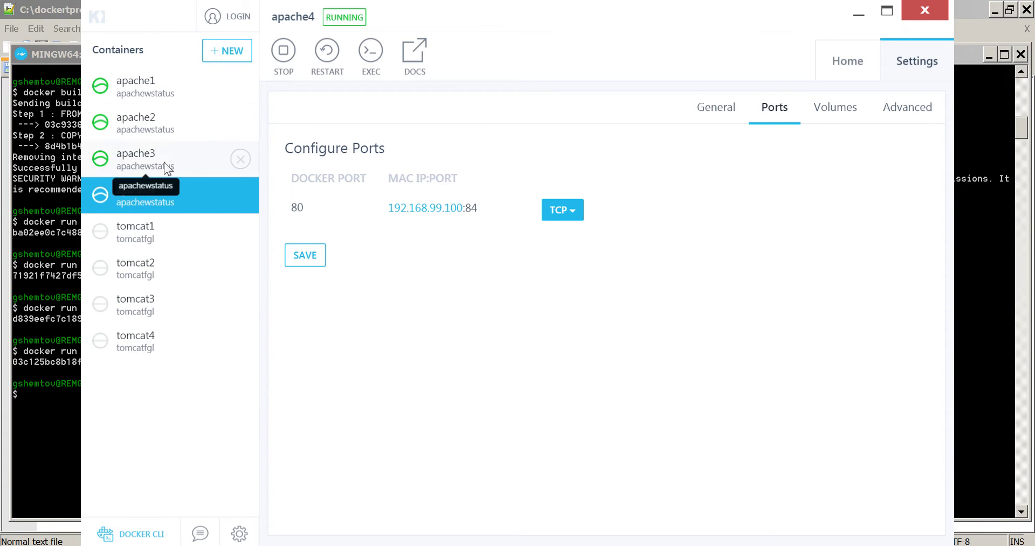
click(136, 81)
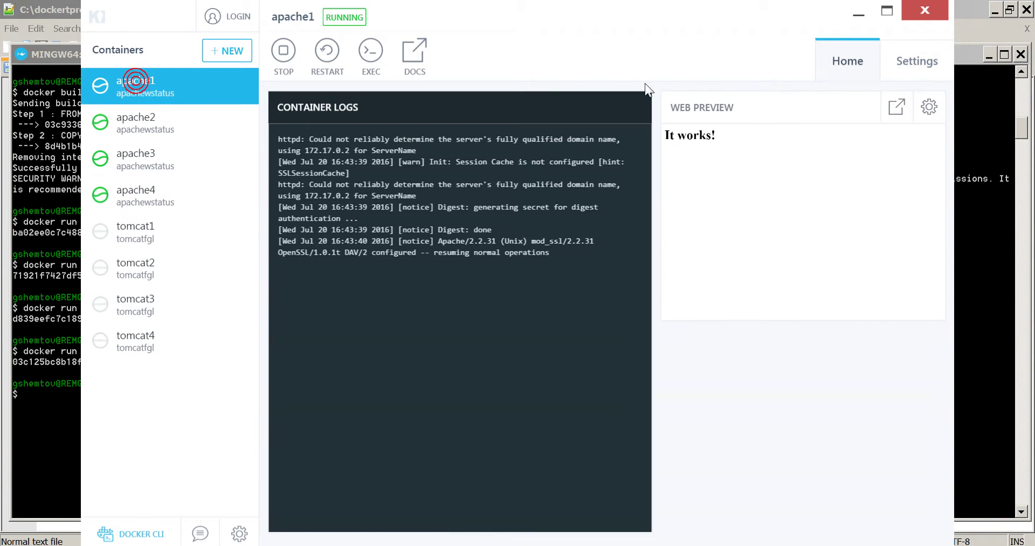
click(911, 60)
click(776, 110)
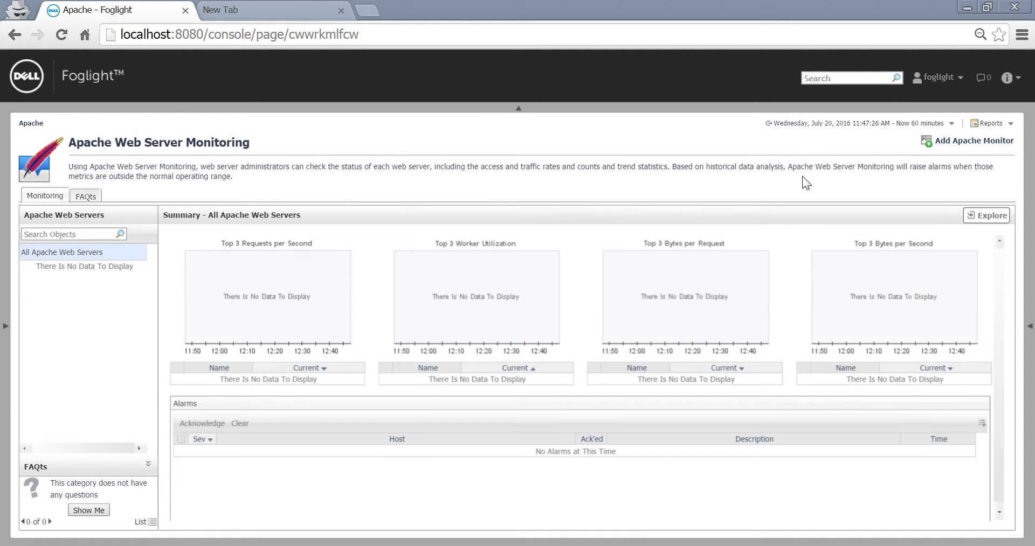
Step: In Foglight, start adding an Apache monitor for host 192.168.99.100 with protocol http and port 81, copying the host address
click(952, 144)
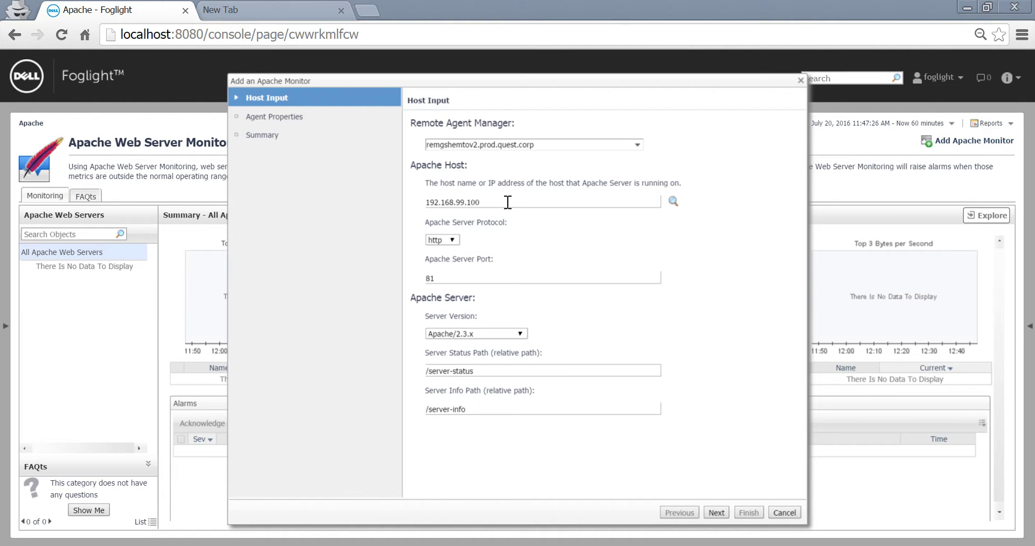
drag(508, 202, 418, 207)
key(ctrl+c)
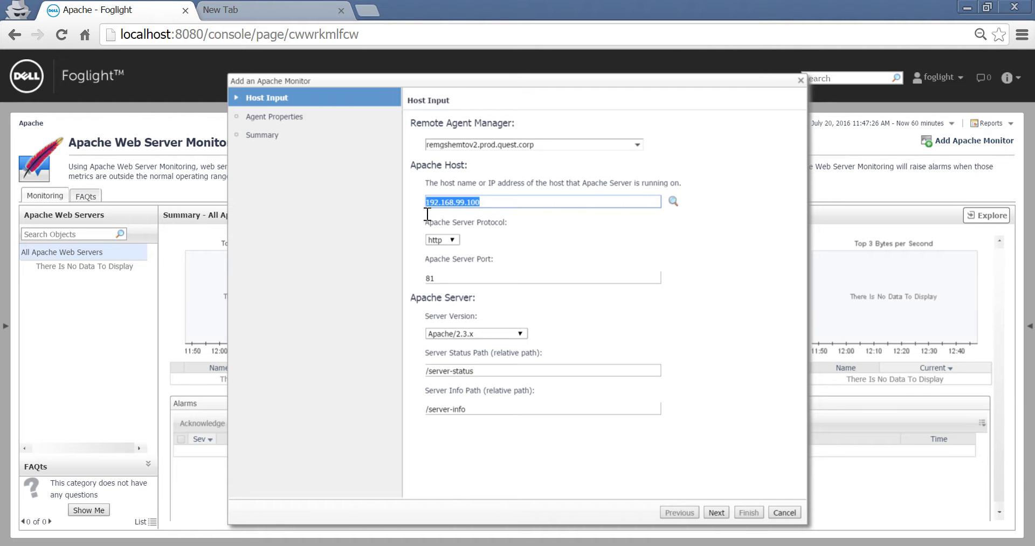
click(455, 241)
click(509, 244)
drag(450, 278, 400, 274)
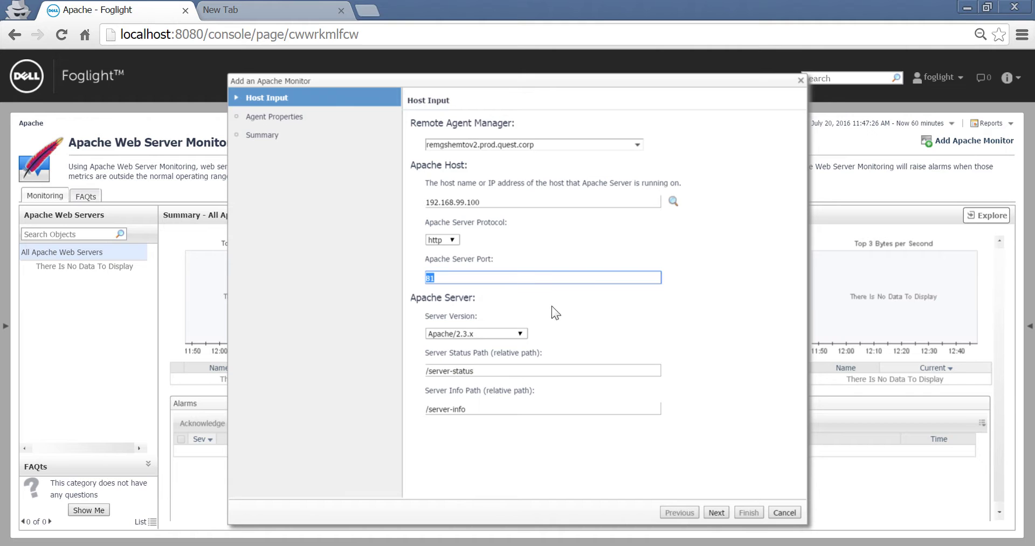
Step: Use server version Apache/2.3.x, status path /server-status and info path /server-info, and continue to the agent properties
click(522, 331)
click(520, 331)
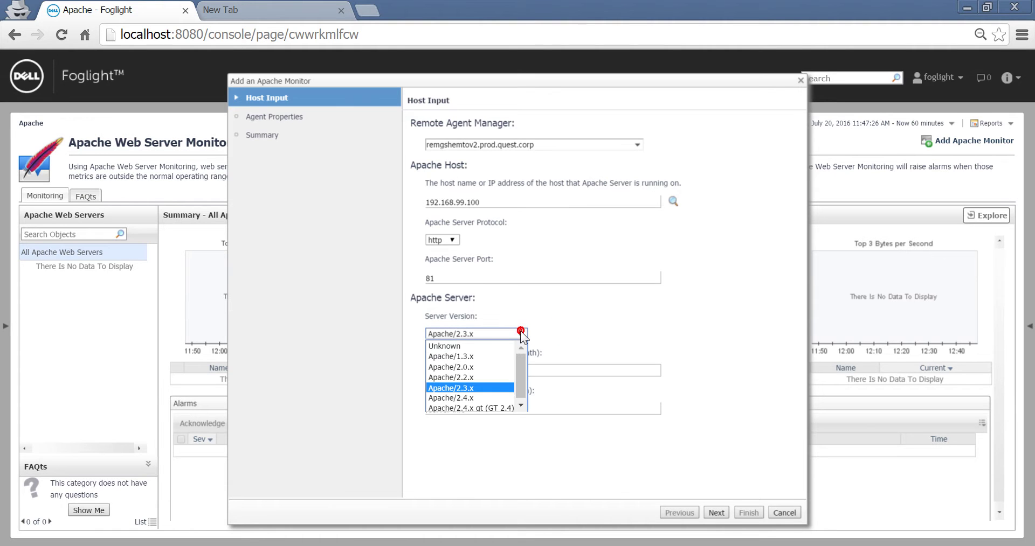
click(475, 387)
click(543, 374)
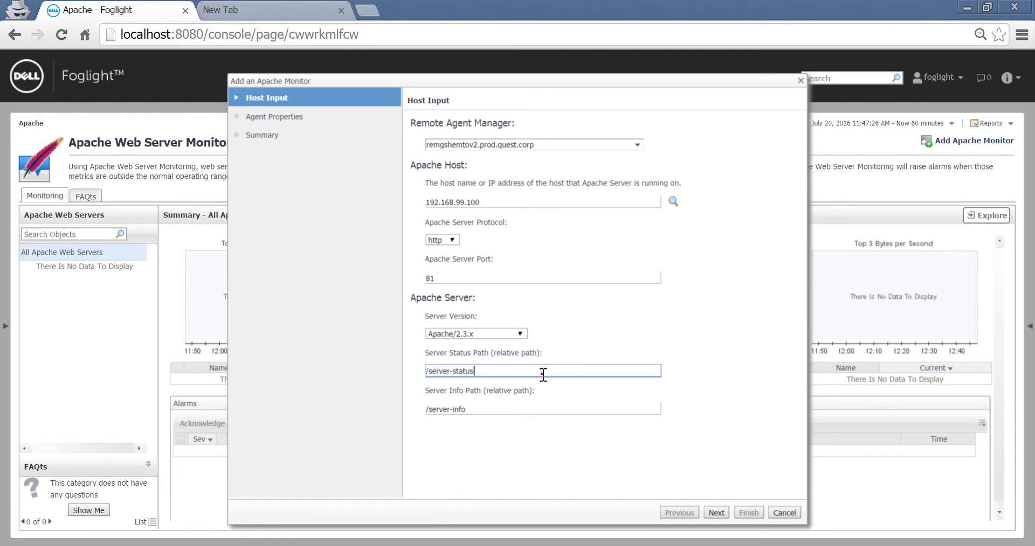
click(539, 409)
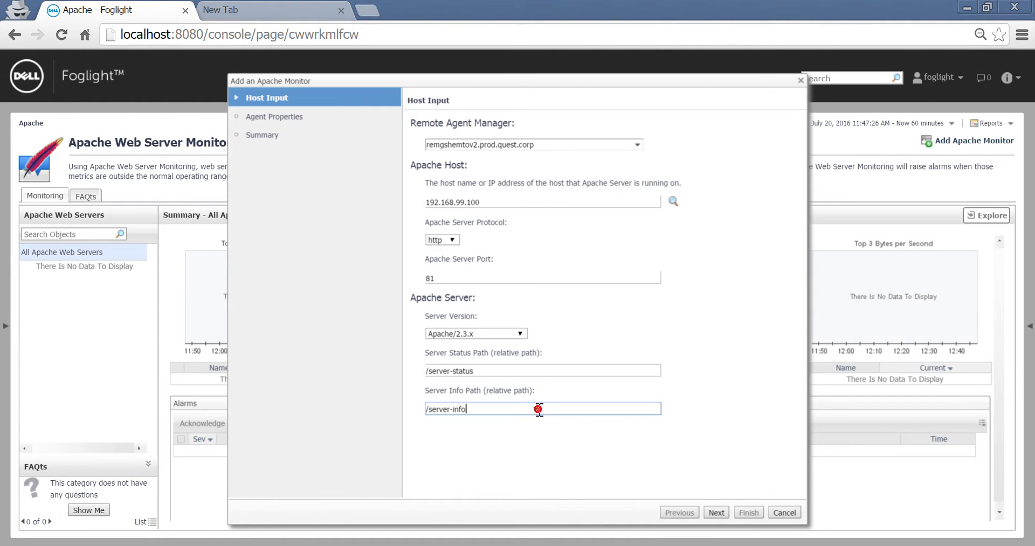
click(712, 511)
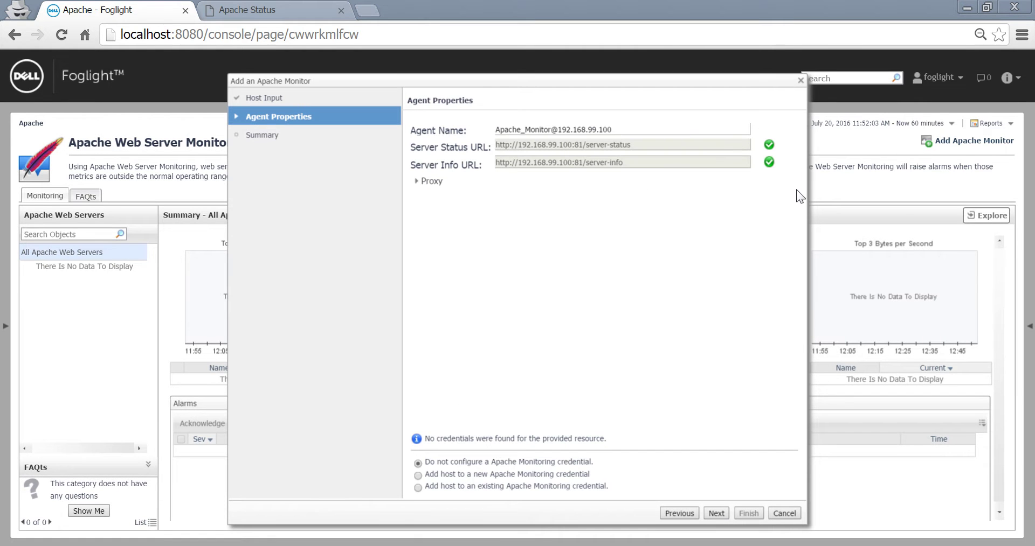
click(549, 129)
drag(548, 129, 524, 130)
text(1)
key(Delete)
click(417, 182)
click(417, 183)
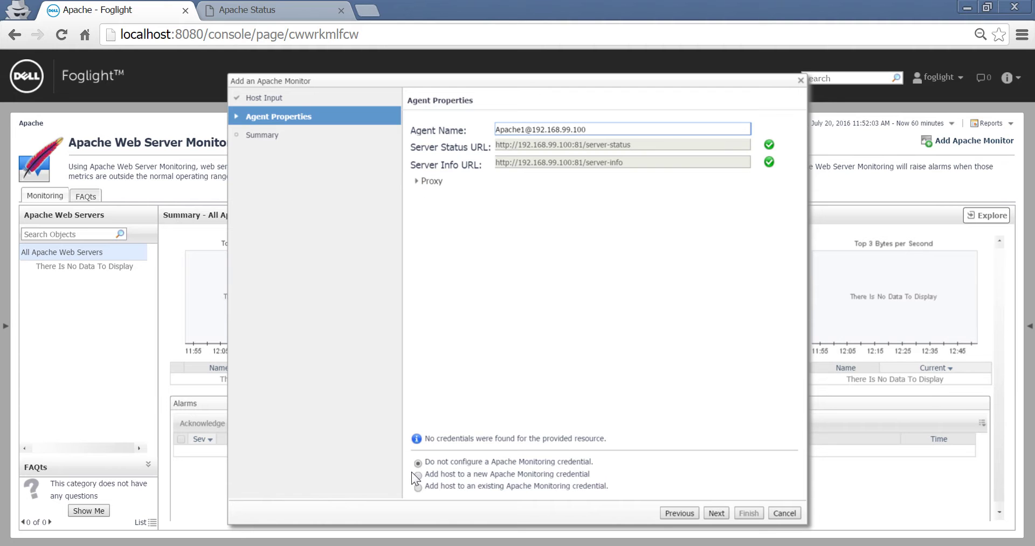
Step: Finish creating the Apache monitor without configuring a monitoring credential, and dismiss the creation result
click(715, 513)
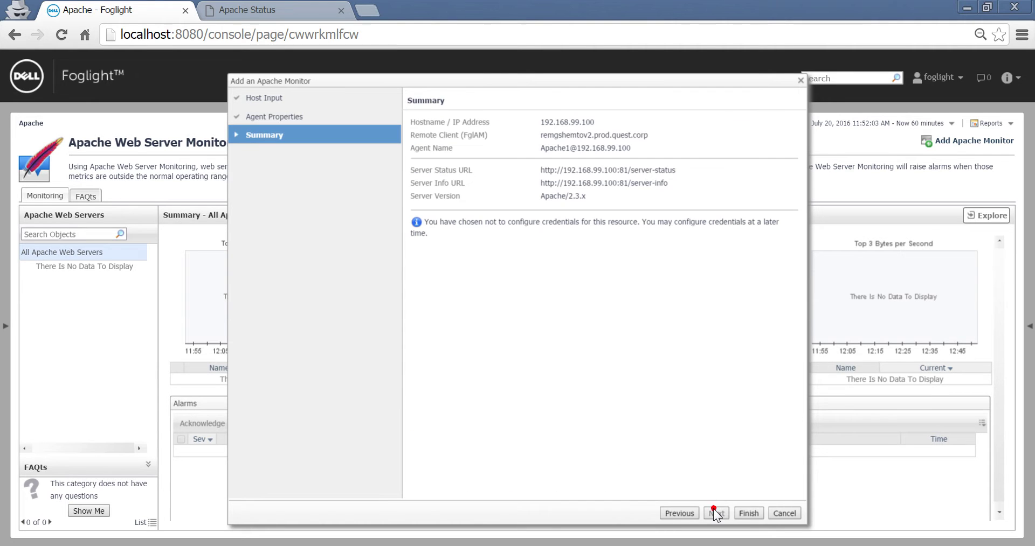
click(748, 513)
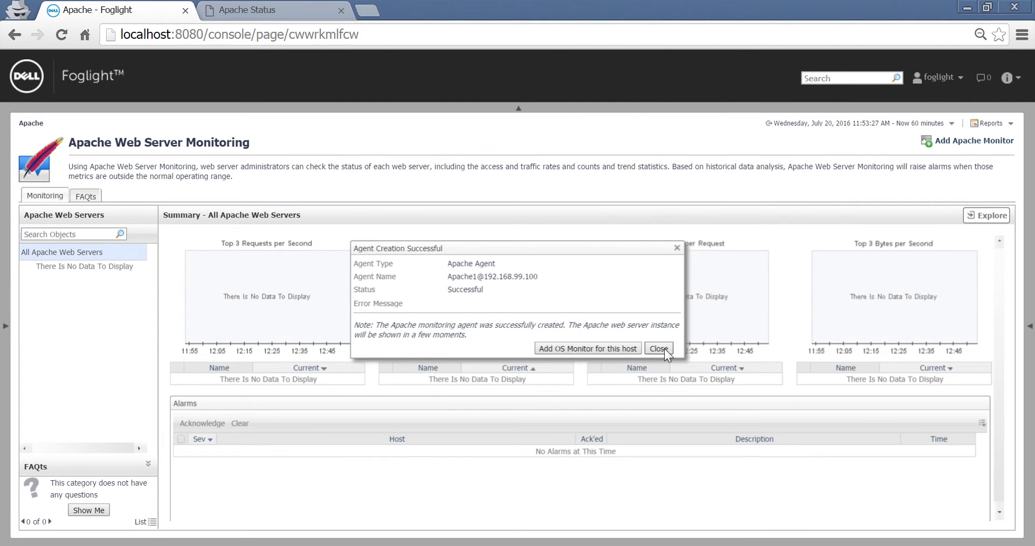
click(658, 349)
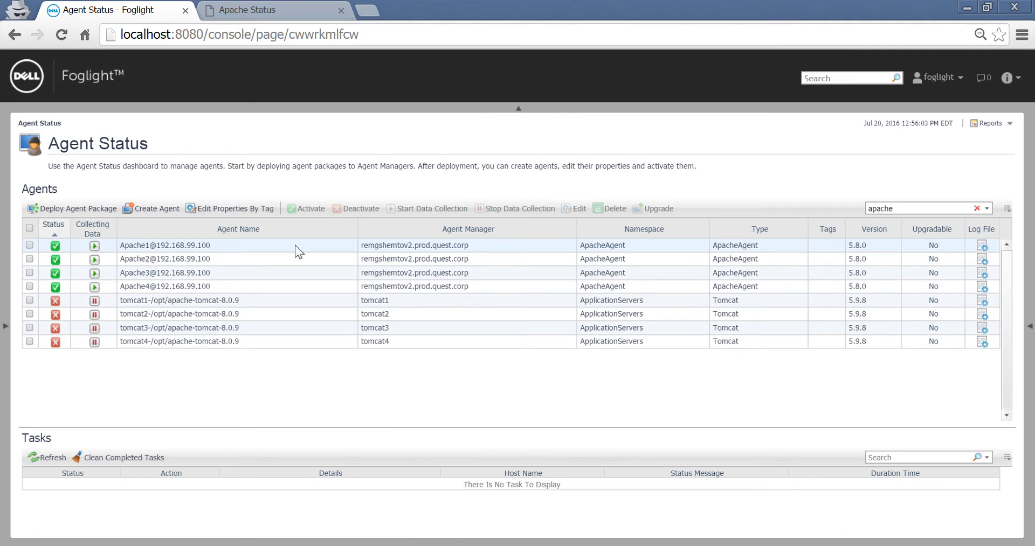
Step: In Agent Status, select the Apache1, Apache2, Apache3 and Apache4 agents and deactivate them together
click(30, 246)
click(29, 259)
click(29, 273)
click(29, 286)
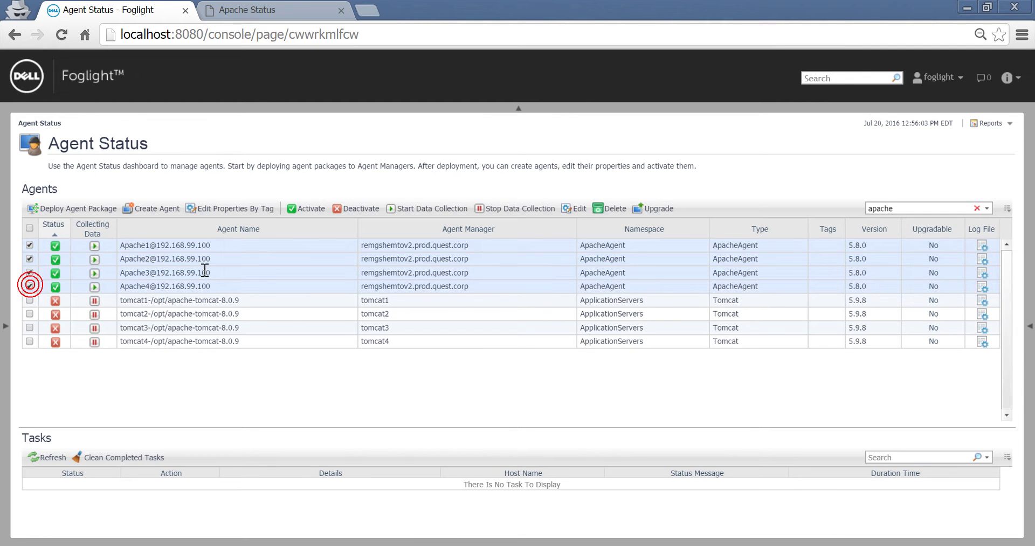
click(347, 210)
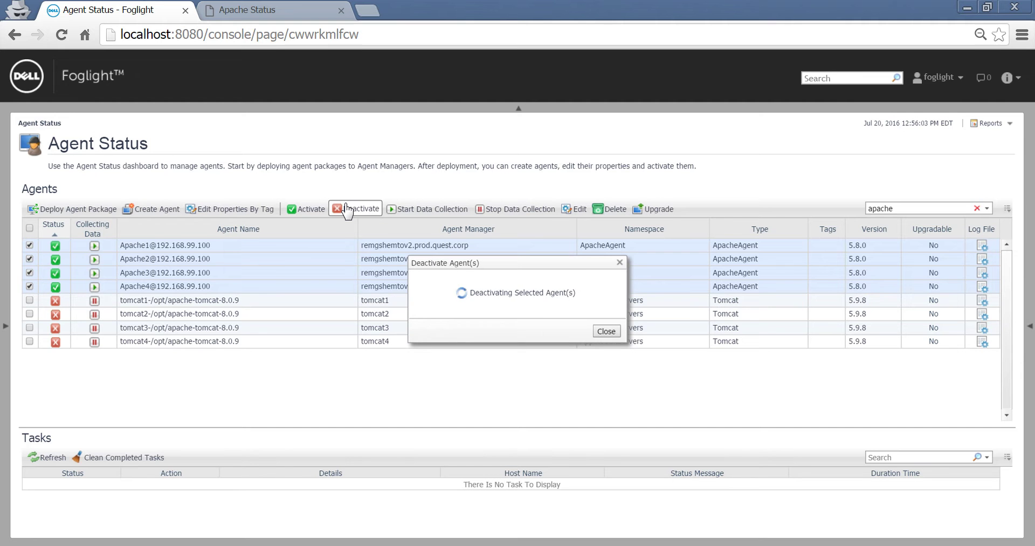
Step: Open the Apache1 agent's private properties for editing and clone its predefined host name list as apache1
click(571, 210)
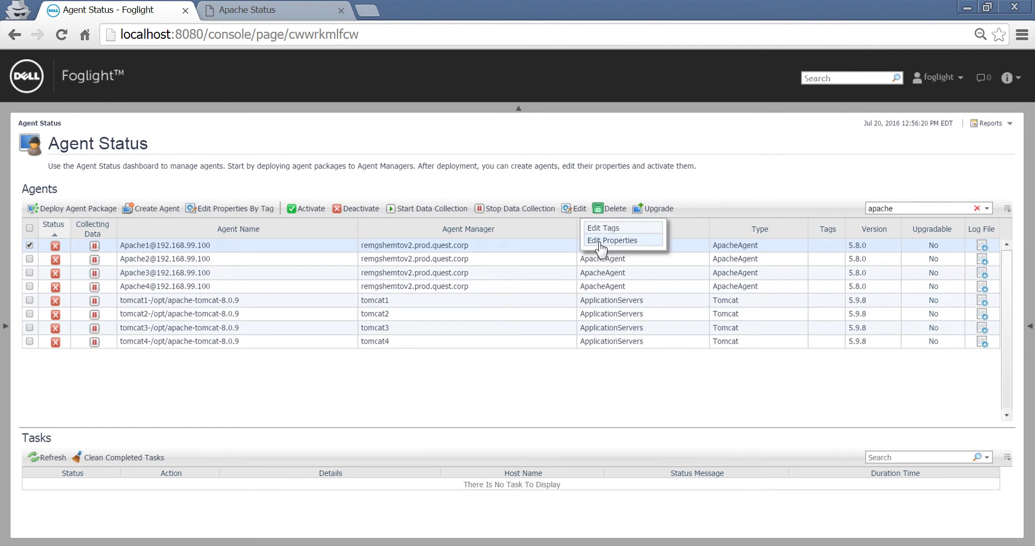
click(599, 241)
click(203, 248)
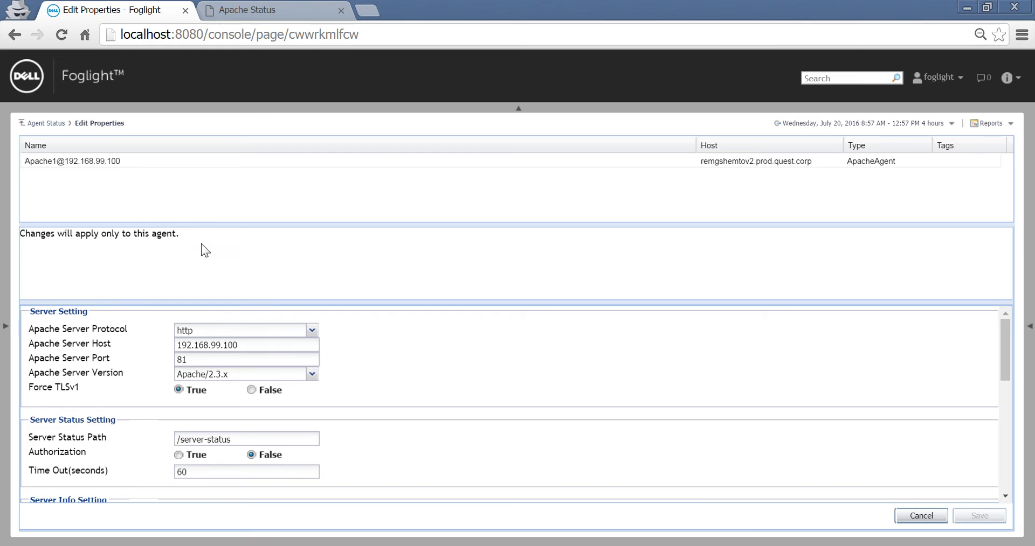
drag(1007, 357, 1016, 467)
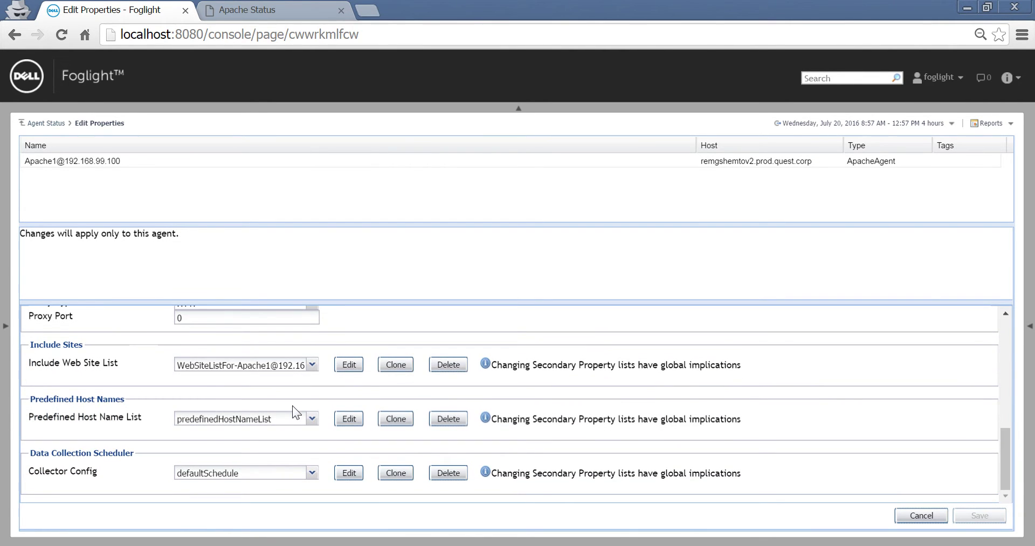
click(396, 419)
text(apache1)
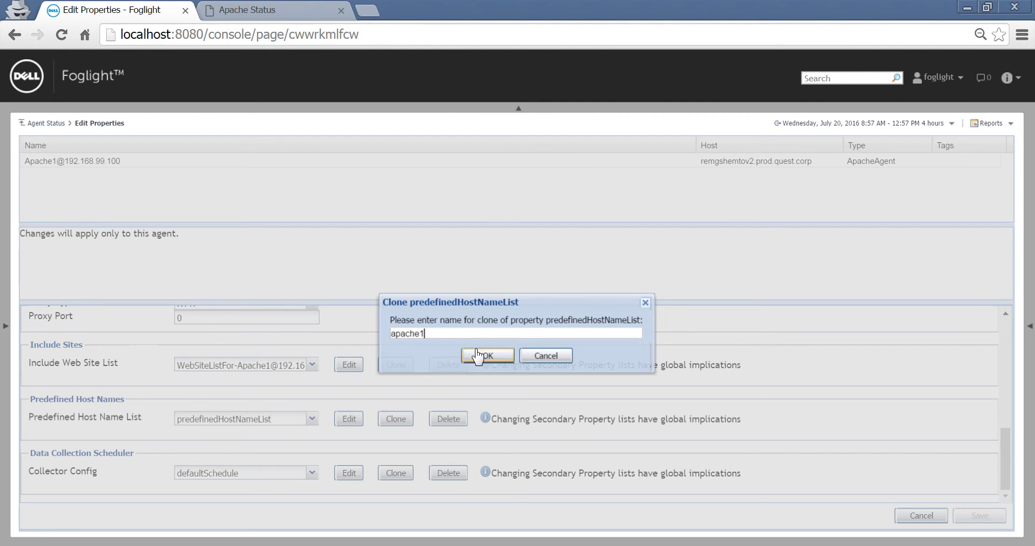
click(477, 356)
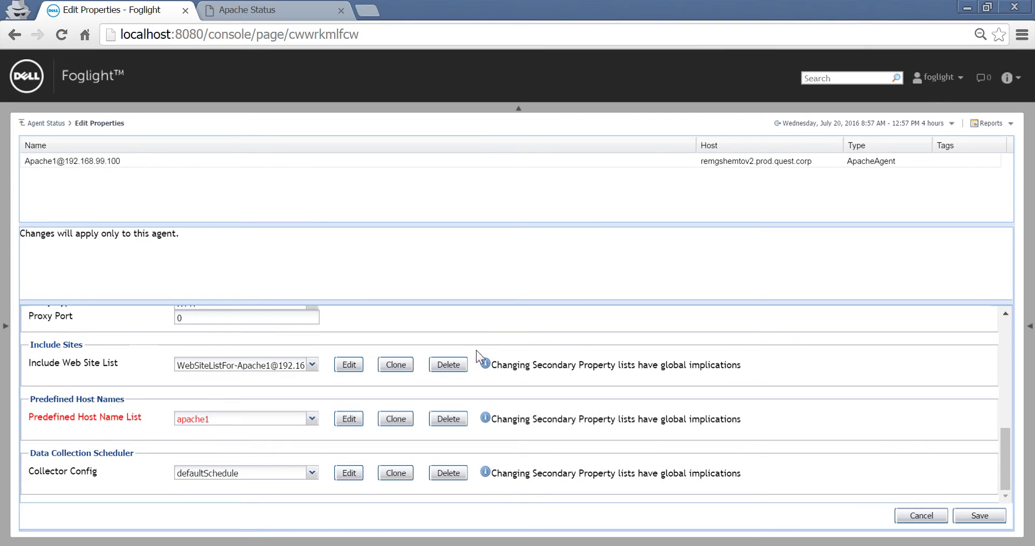
Step: Add a row to the apache1 host name list mapping 192.168.99.100 to apache1, and save the list and agent properties
click(355, 421)
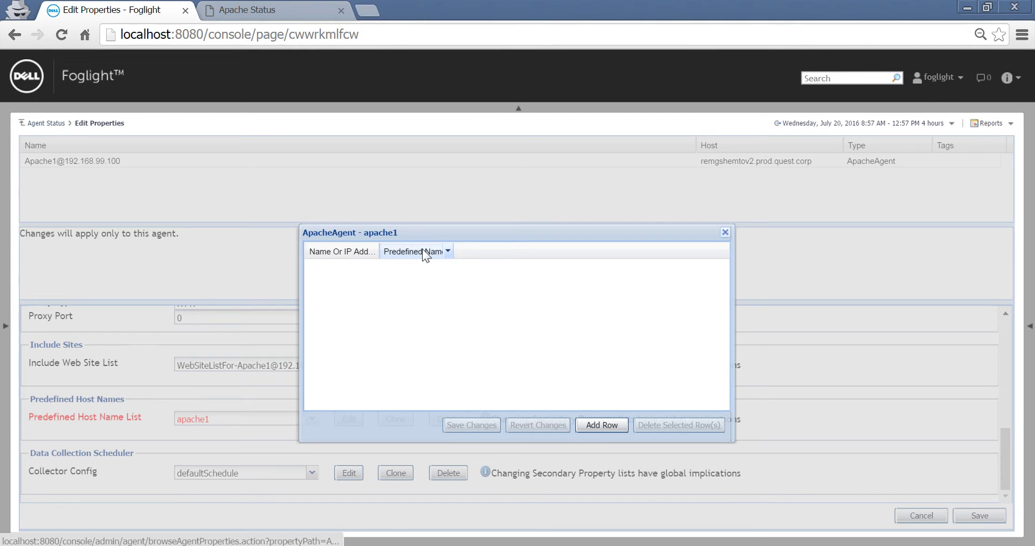
click(602, 426)
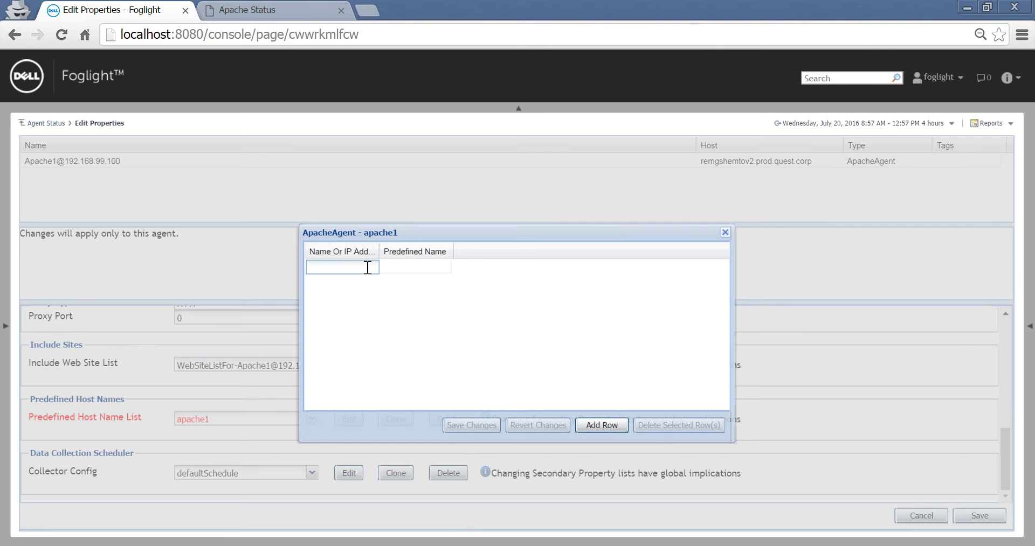
key(ctrl+v)
click(413, 268)
click(413, 270)
text(apache1)
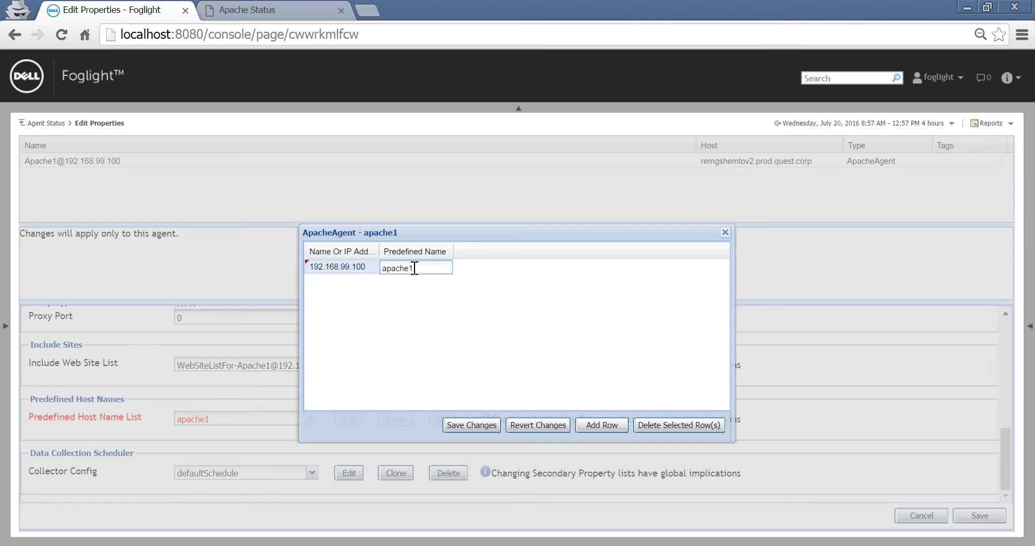
click(464, 425)
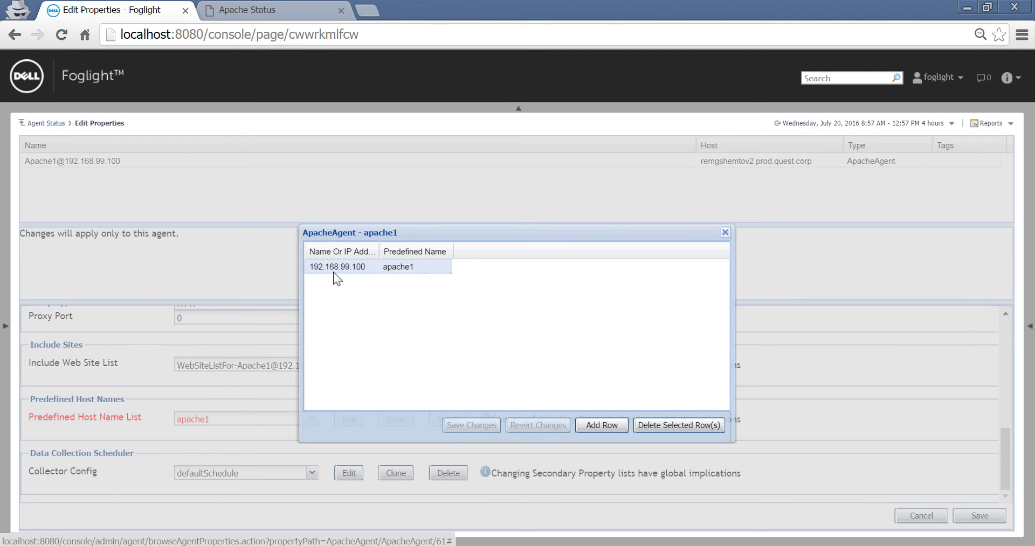
click(725, 232)
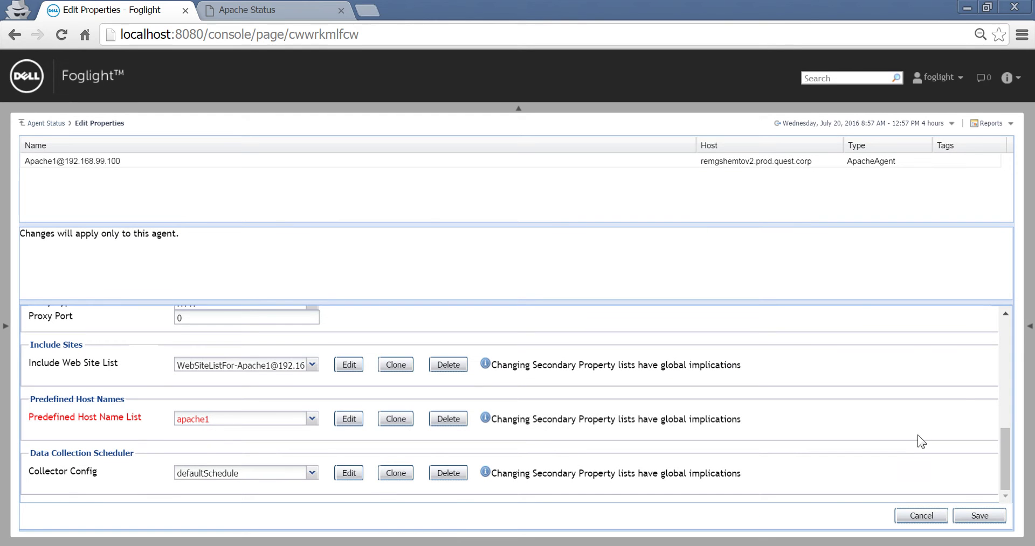
click(972, 516)
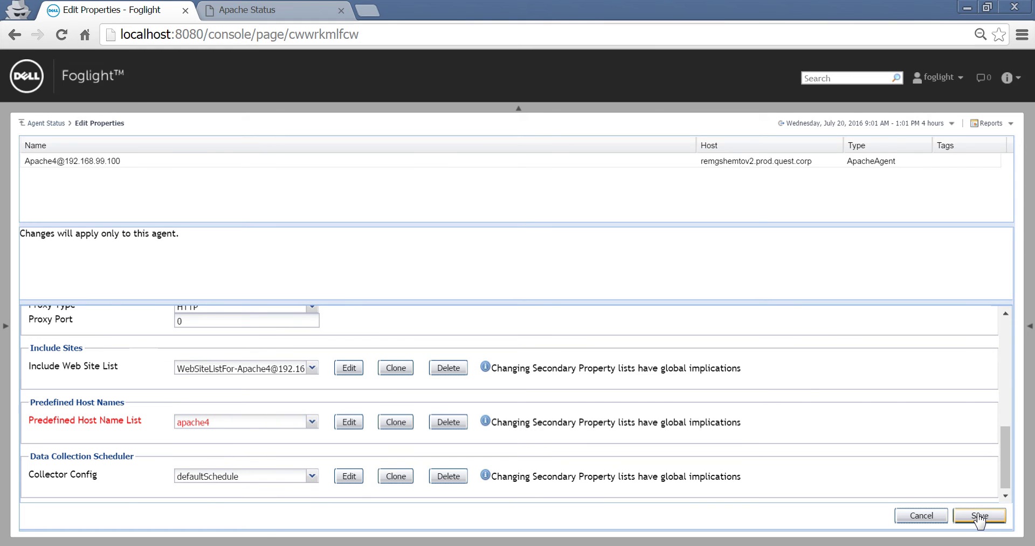
Step: Save the Apache4 agent's properties, return to Agent Status and activate all four Apache agents
click(979, 516)
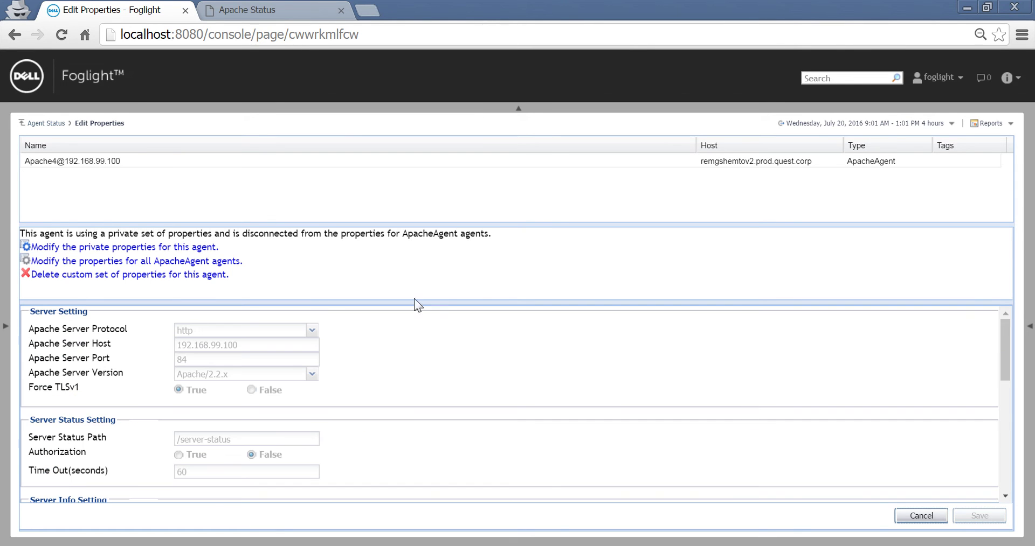
click(48, 123)
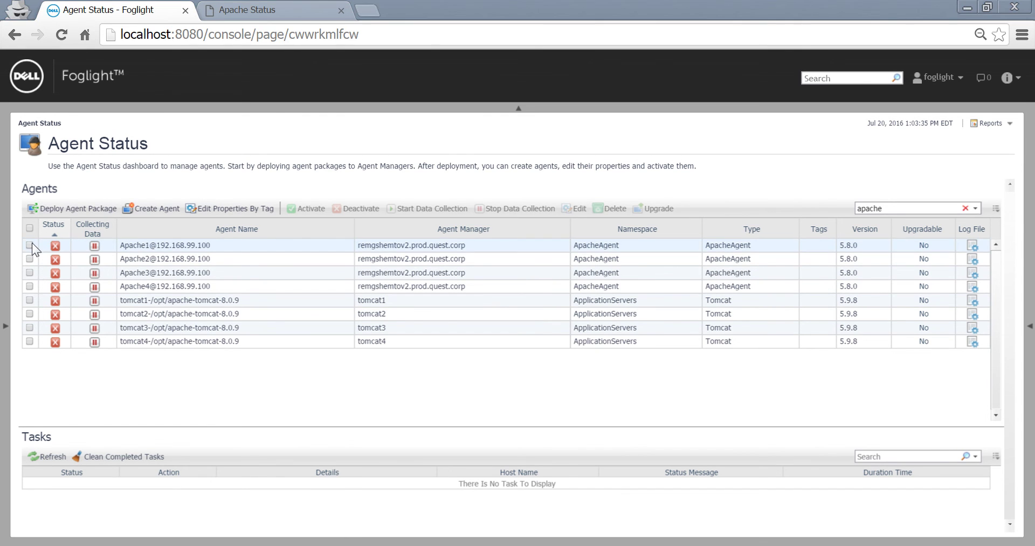
click(30, 245)
click(30, 259)
click(29, 273)
click(29, 286)
click(302, 209)
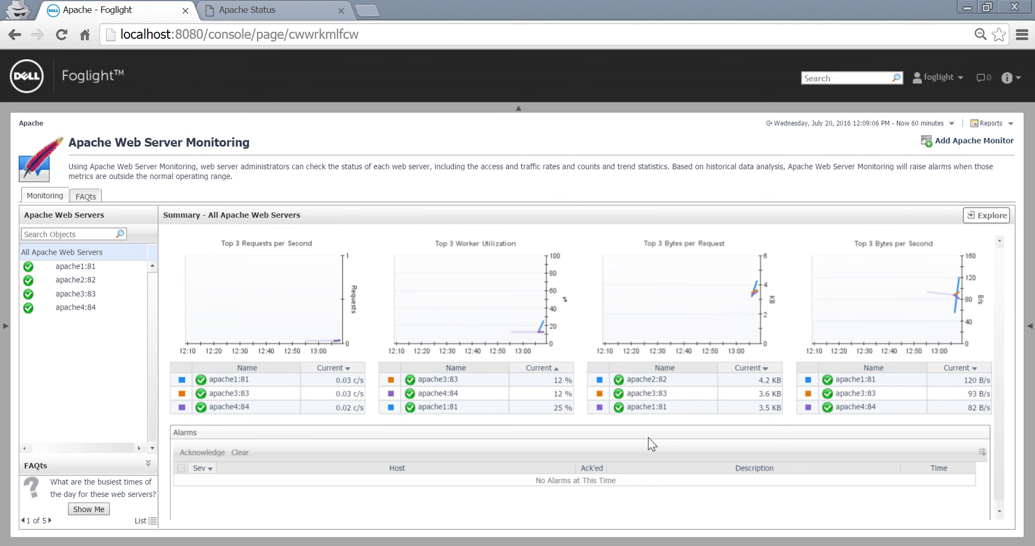
Step: In the Apache Web Server Monitoring dashboard, enlarge the view area and open the summary of server apache1:81
click(520, 110)
click(95, 218)
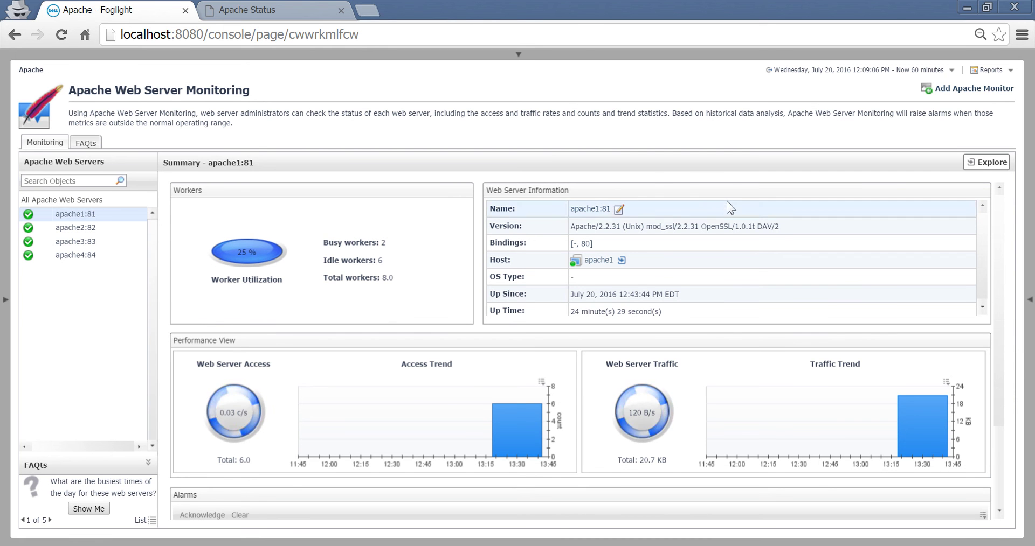